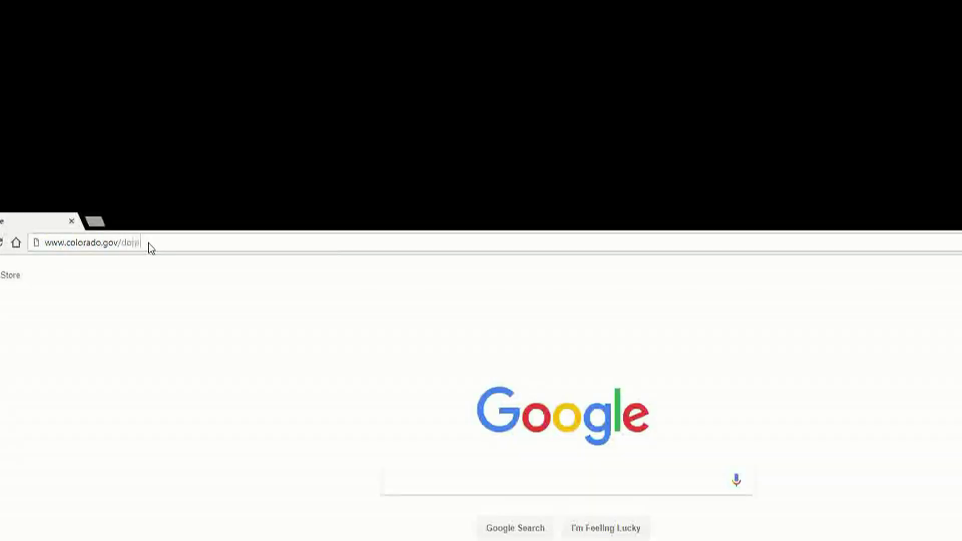
Load the Colorado DORA PDMP site at colorado.gov/dora-pdmp and start a Prescriber/Dispenser New Registration
text(-pdmp)
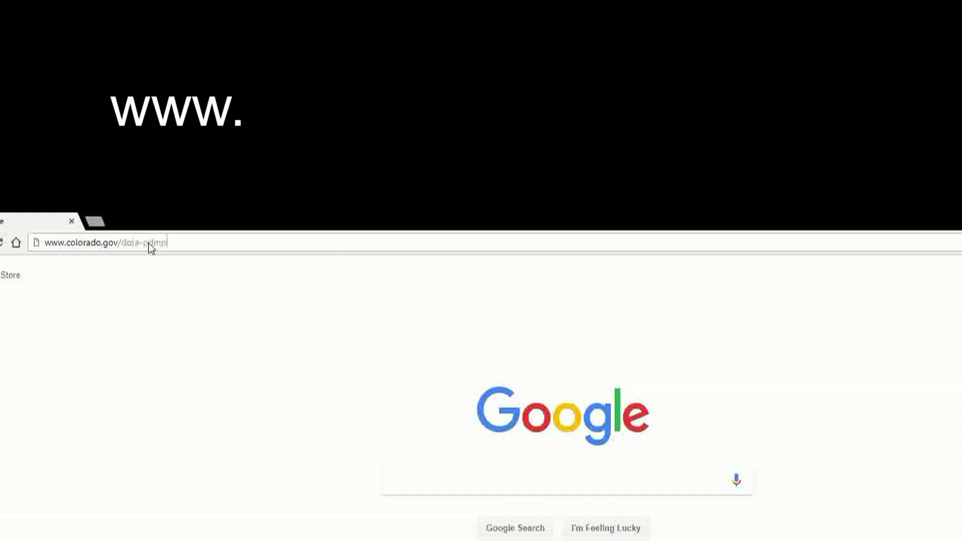
key(Return)
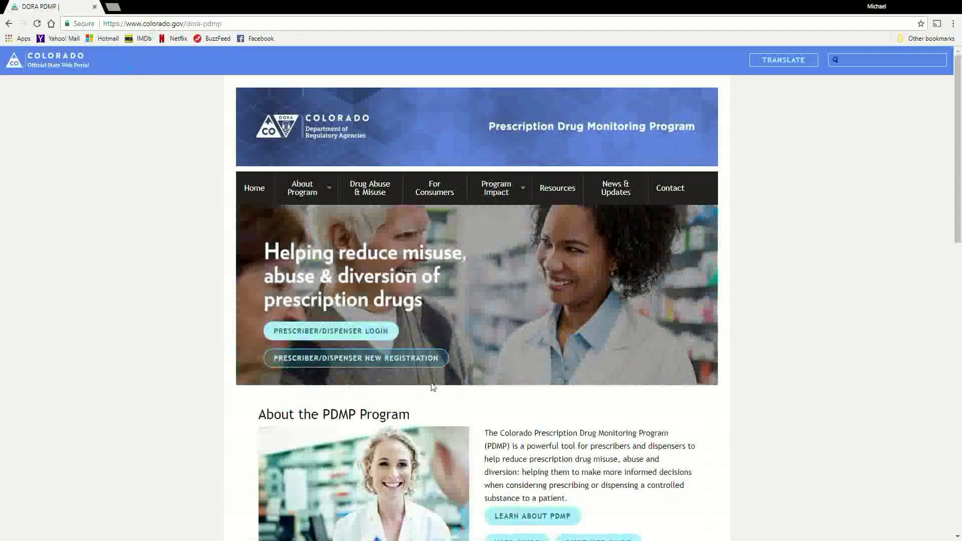
click(293, 360)
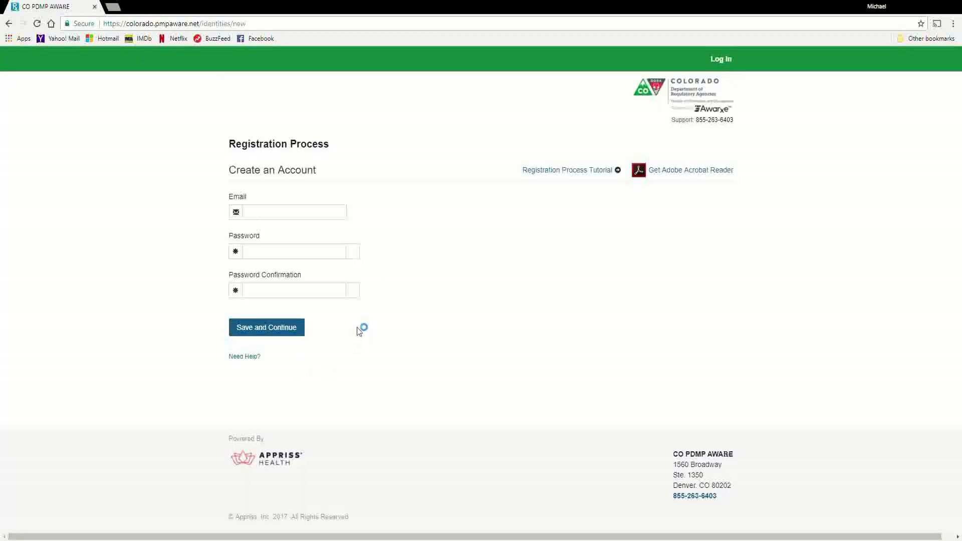
Enter the delegate's email address, a password and its matching confirmation, then save and continue
click(275, 216)
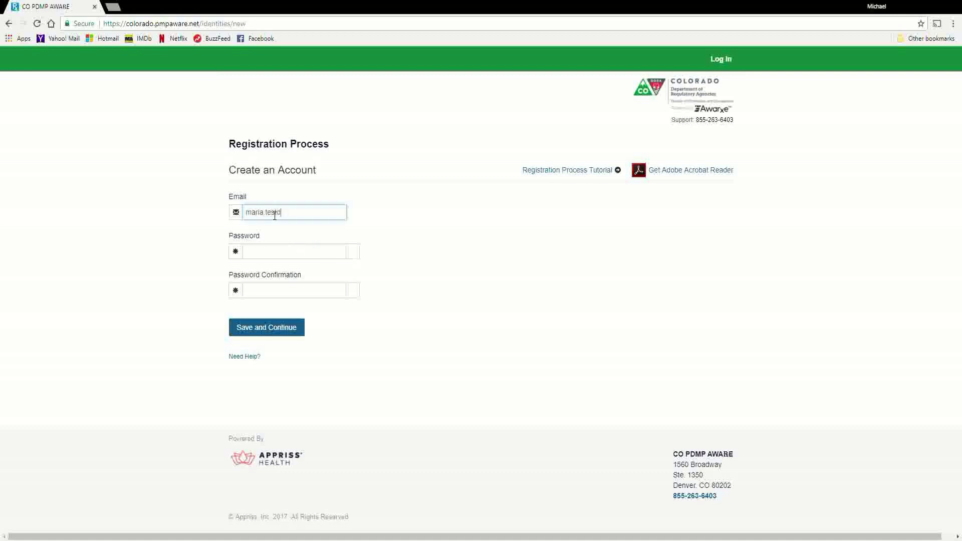
key(Tab)
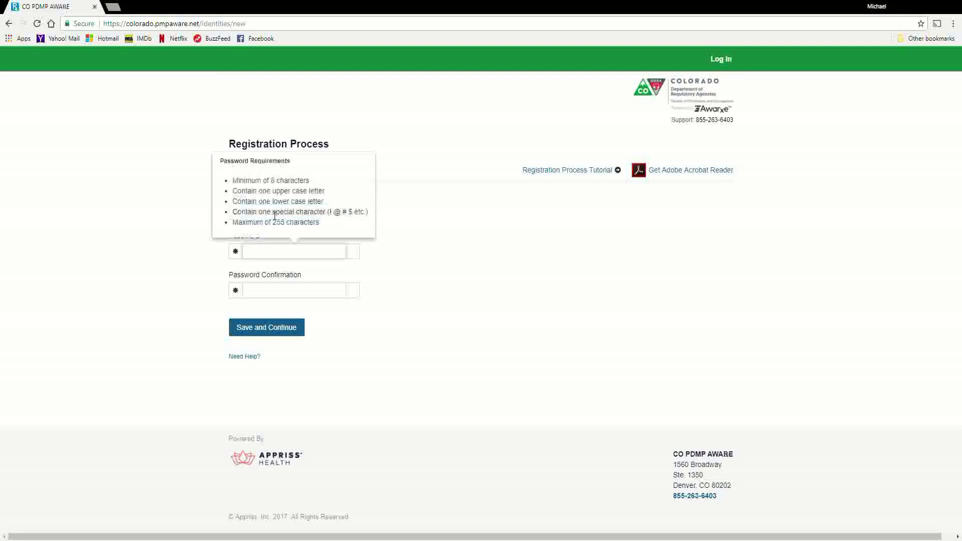
text(*********)
key(Tab)
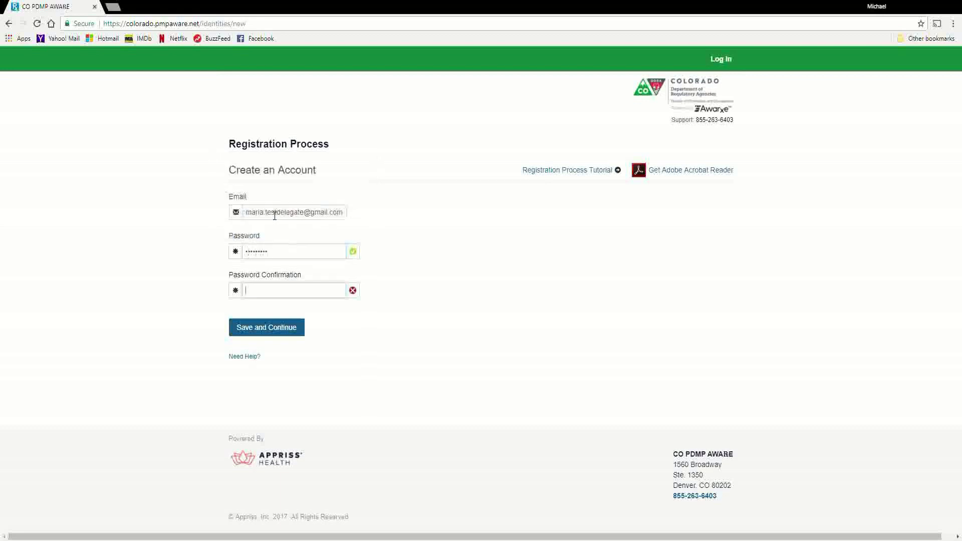
text(**********)
click(260, 335)
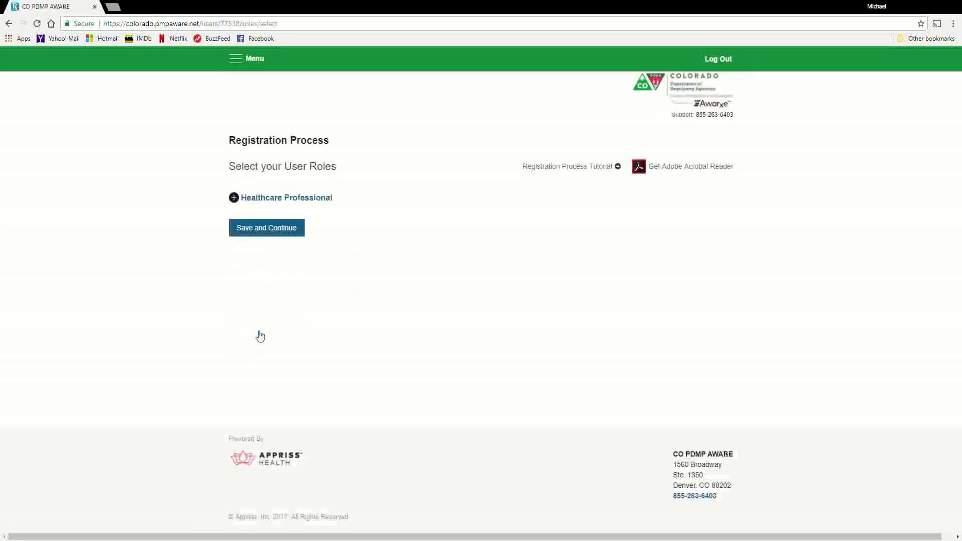
Under Healthcare Professional, choose the Prescriber Delegate - Unlicensed role and save
click(235, 199)
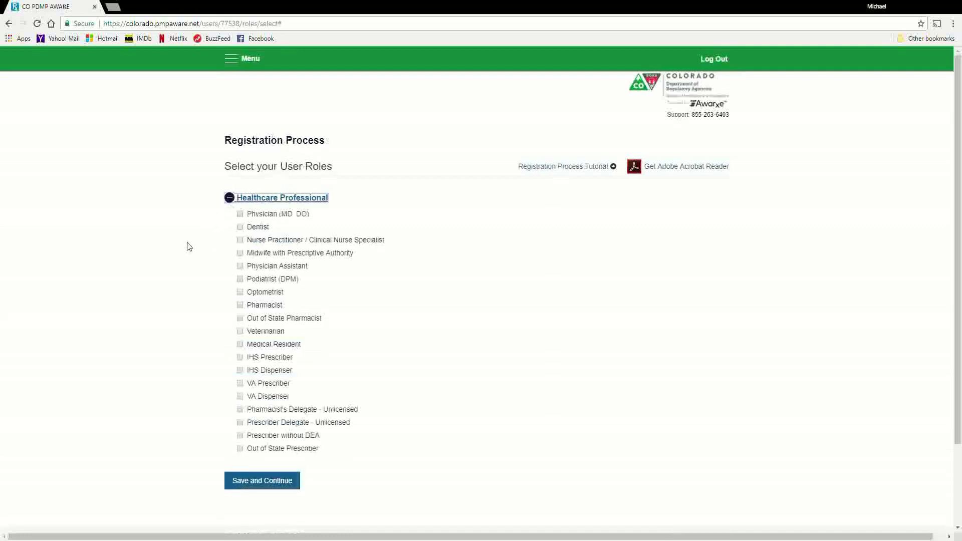
click(240, 423)
click(251, 484)
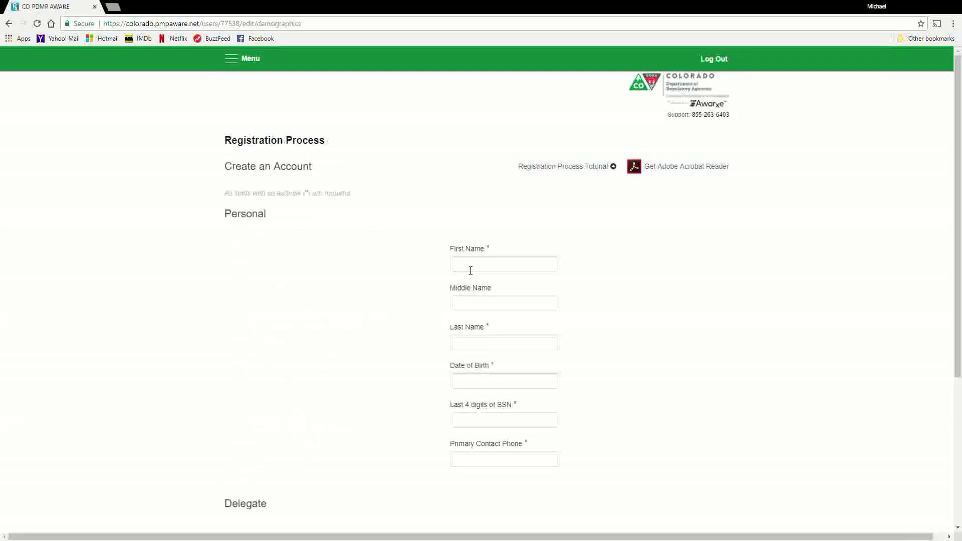
Acknowledge the registration notice and open the CO PDMP AWARE Email Verification Request in Gmail
click(471, 271)
click(676, 432)
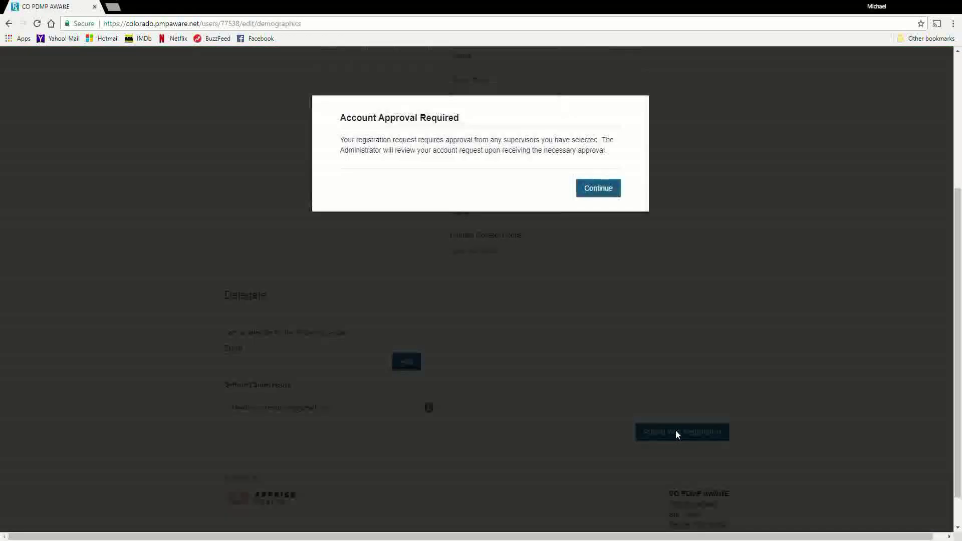
click(600, 190)
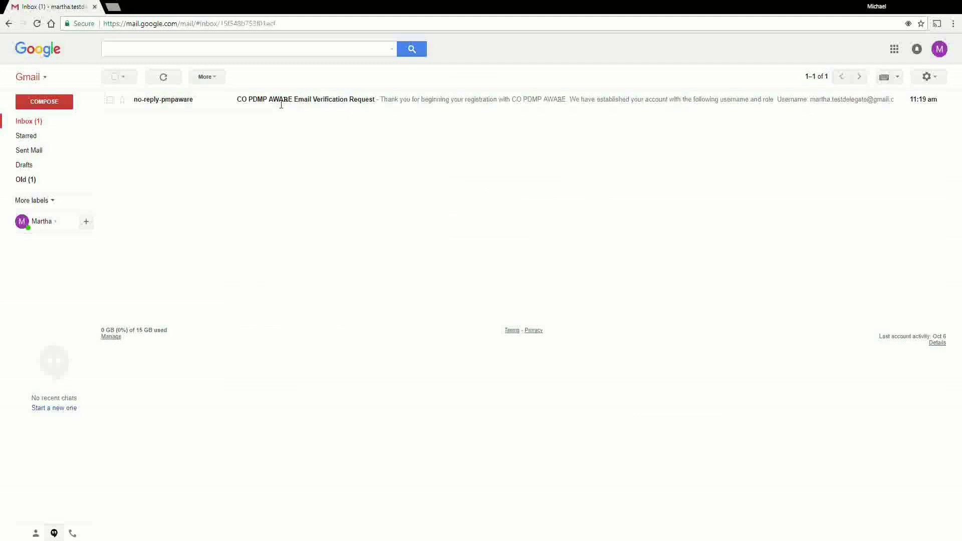
double_click(281, 105)
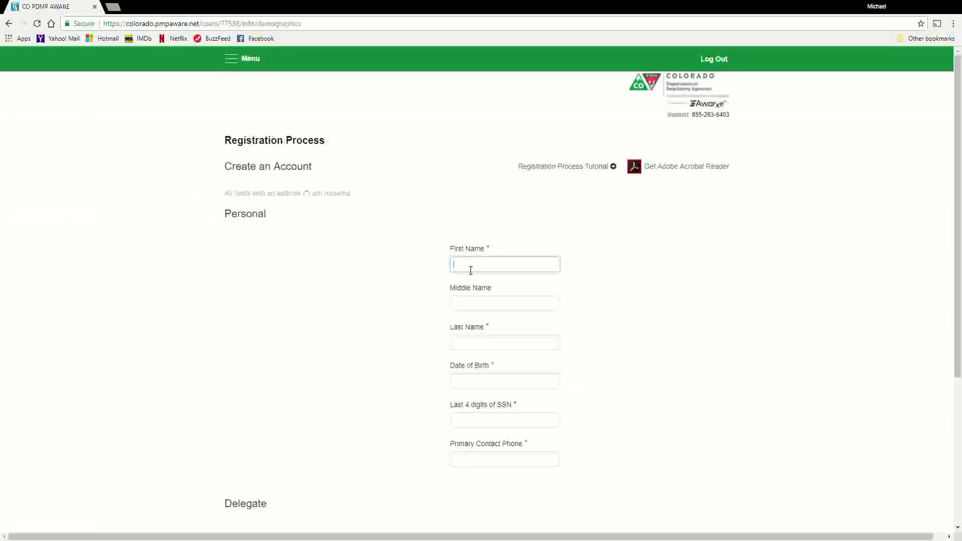
Enter the delegate's first name, last name, date of birth, last four SSN digits and contact phone
text(Maria)
click(478, 349)
text(Test)
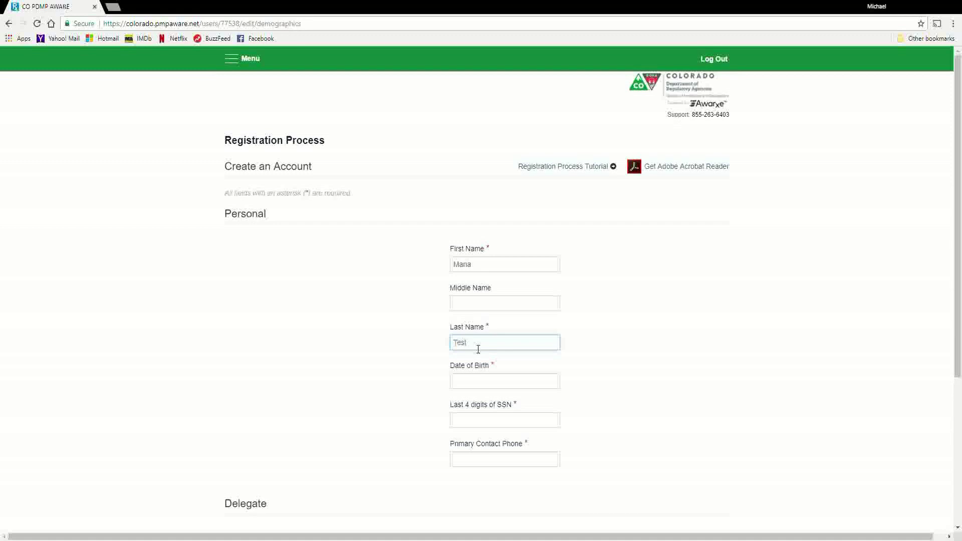
text(delegate)
click(482, 383)
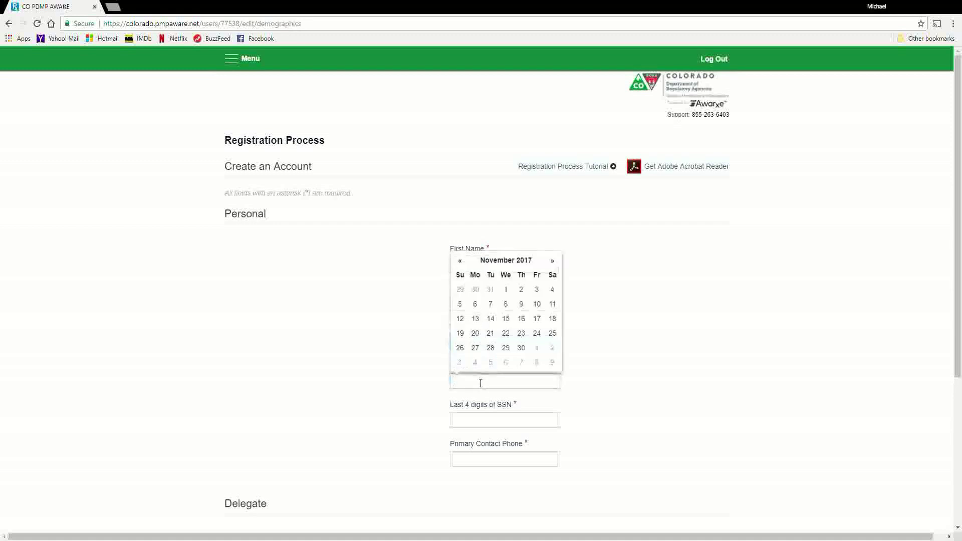
text(01/01)
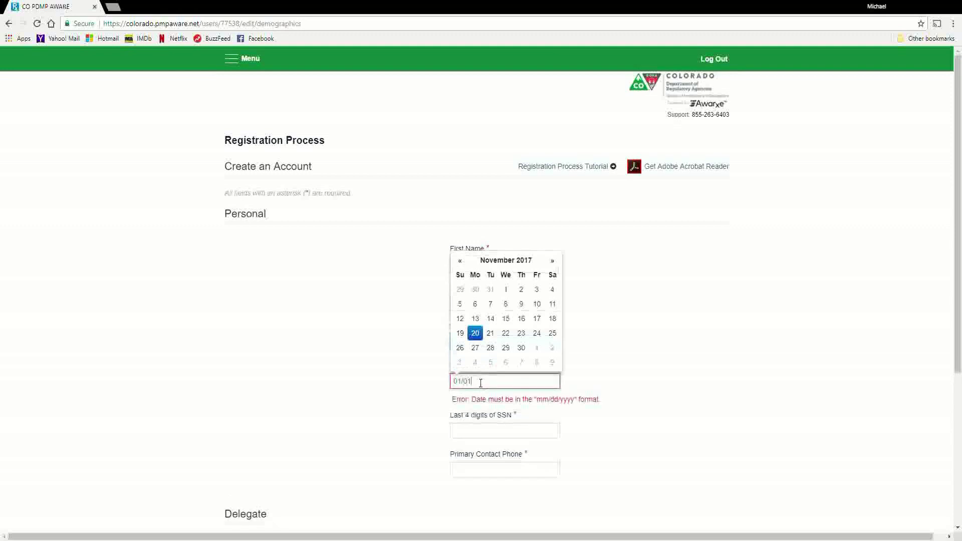
text(/1985)
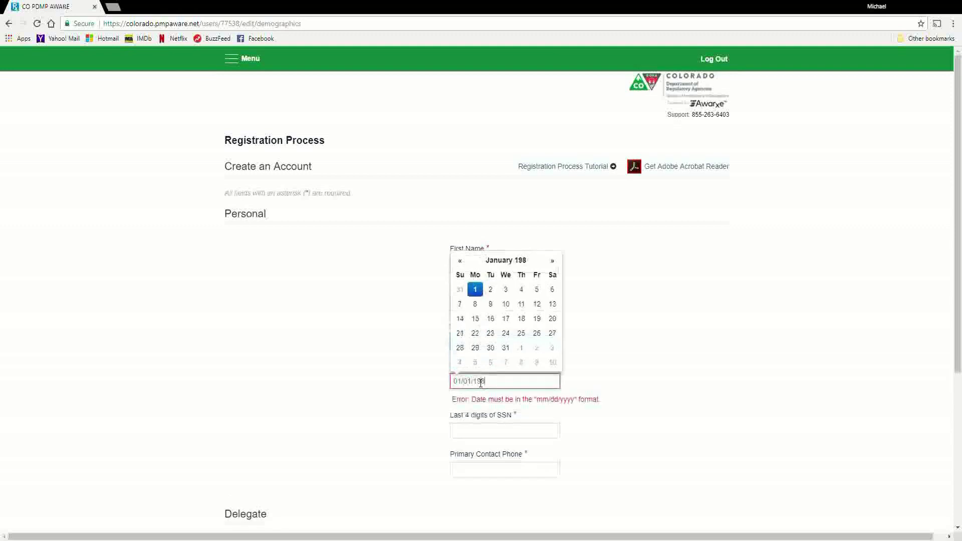
click(488, 426)
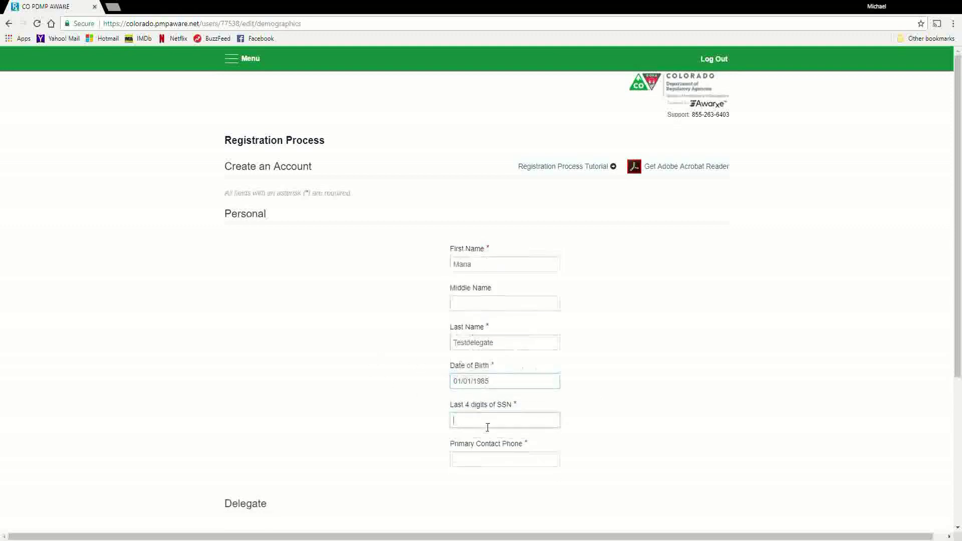
text(1234)
click(536, 466)
text(303-555-5555)
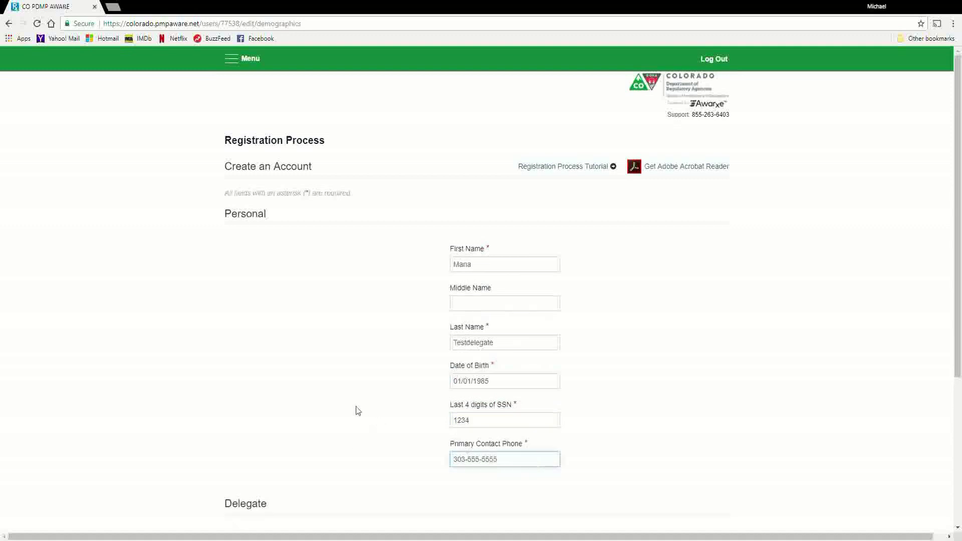
scroll(358, 411, down, 4)
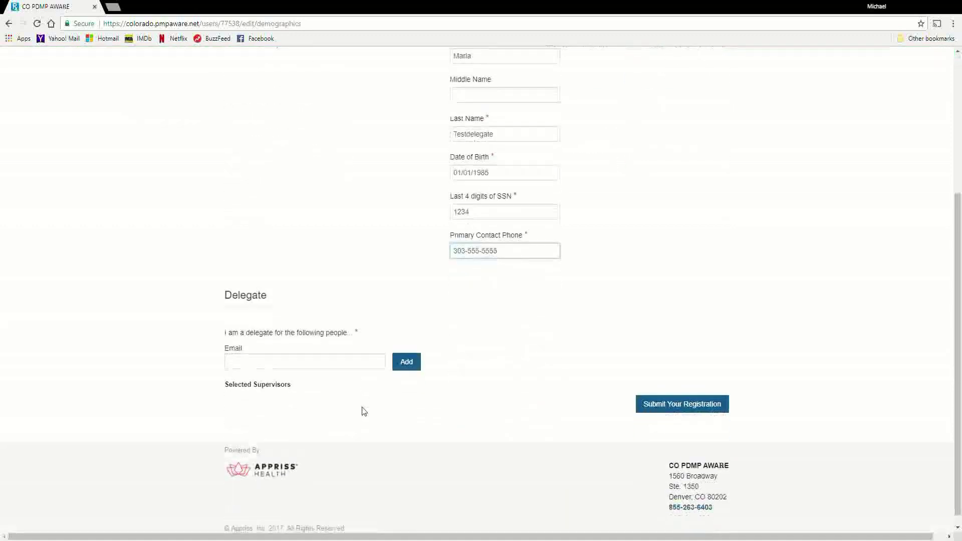
Add the supervising doctor's email to Selected Supervisors and submit the registration
click(296, 361)
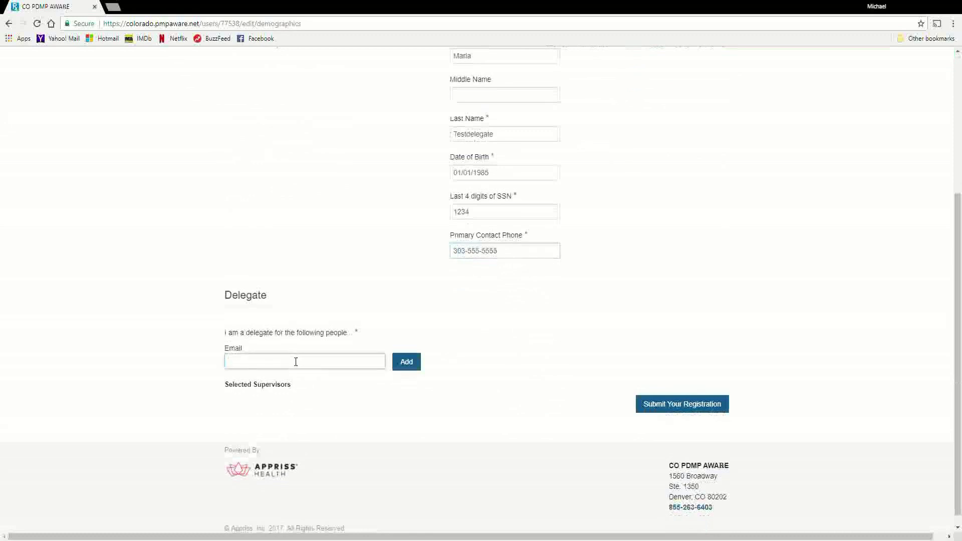
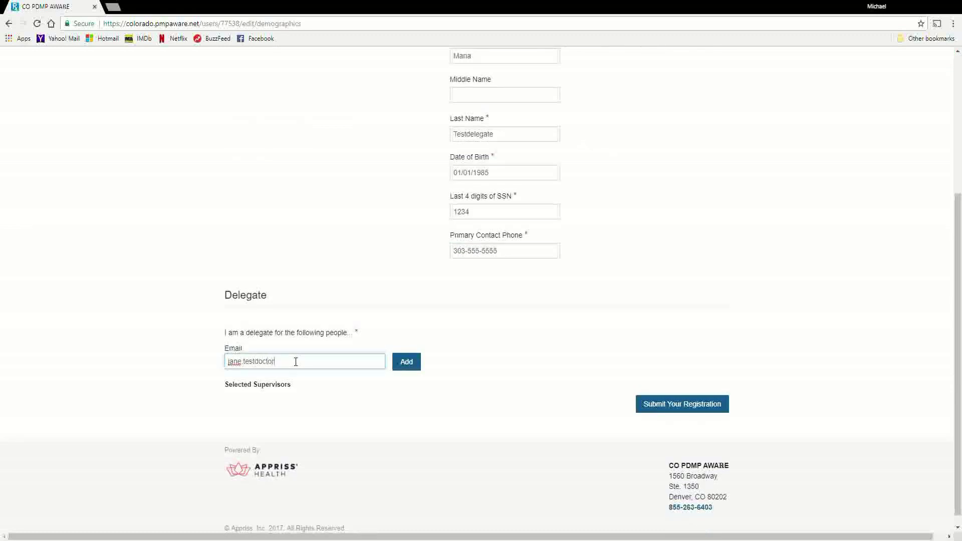
click(406, 367)
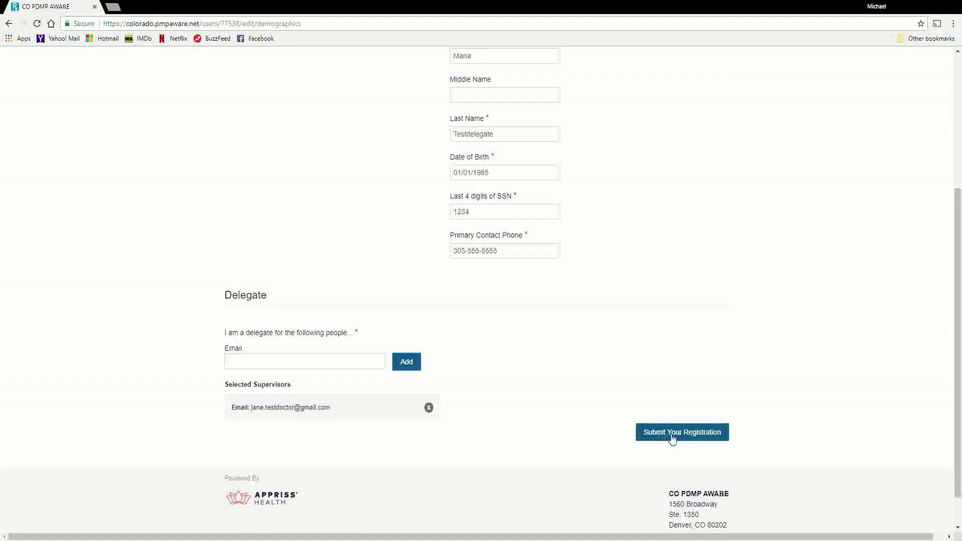
click(672, 440)
Submit the delegate registration and open the Registration Requires Attention email in Gmail
click(673, 434)
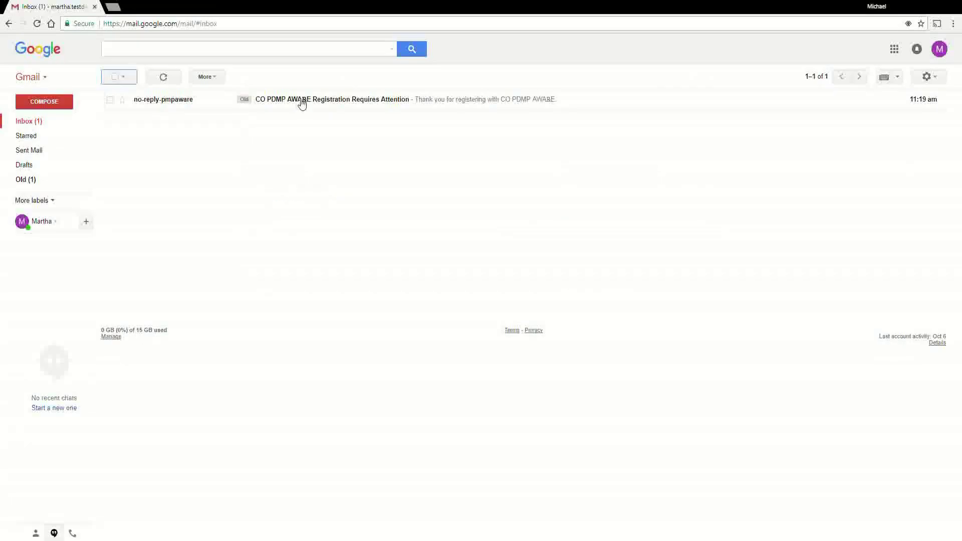
click(302, 103)
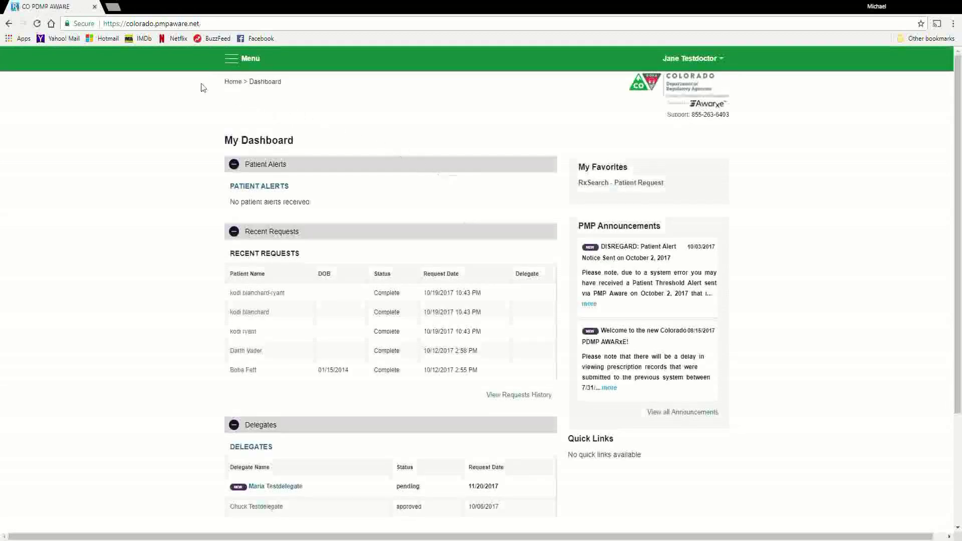
In Delegate Management, approve the pending Prescriber Delegate - Unlicensed request
click(234, 60)
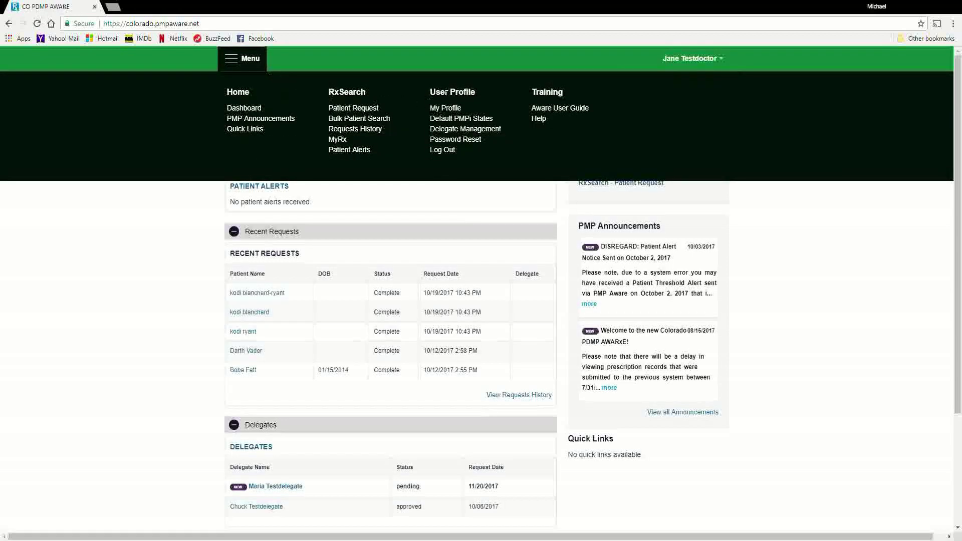
click(464, 131)
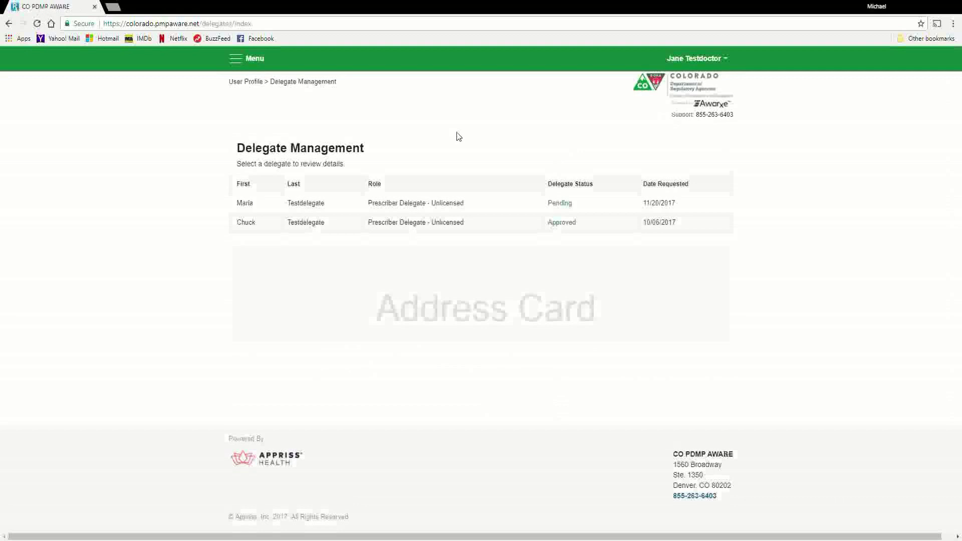
click(407, 208)
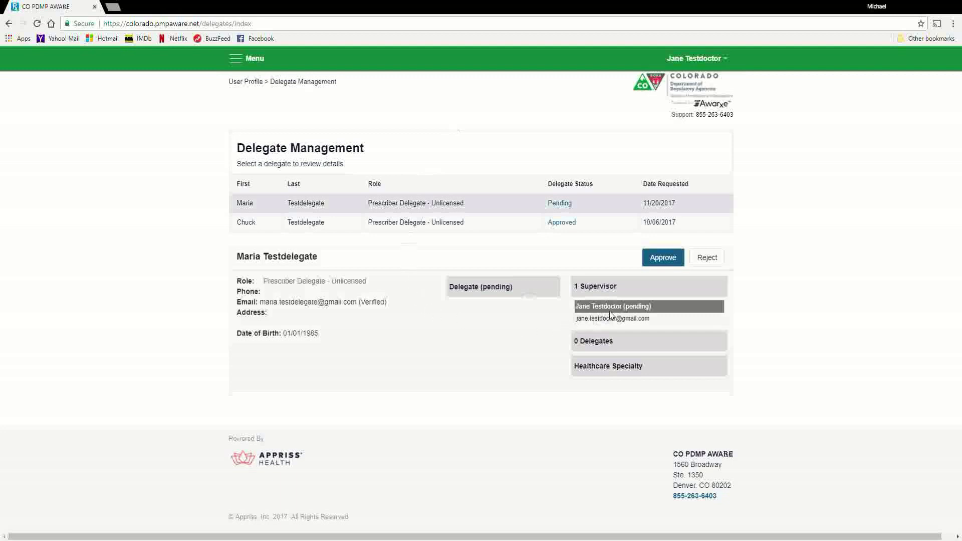
click(664, 259)
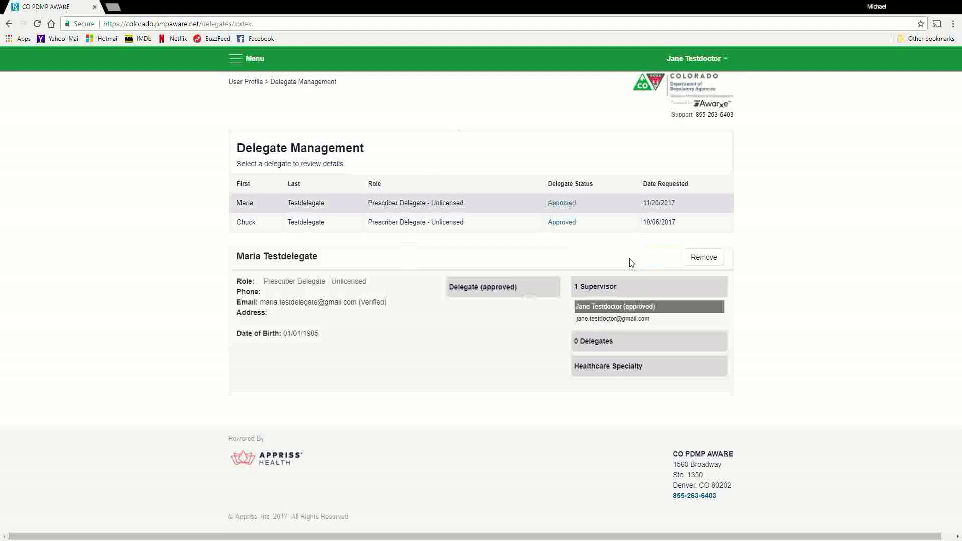